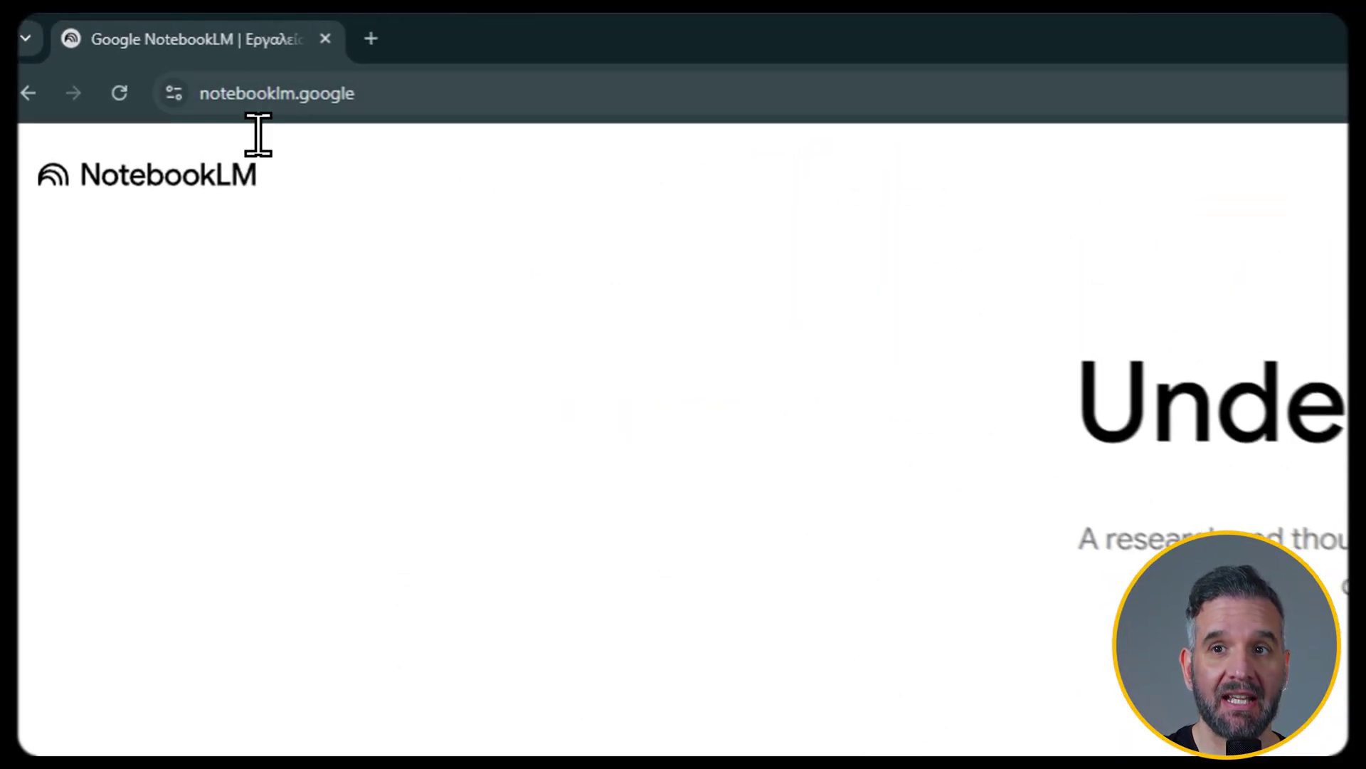
Step: Enter NotebookLM and open the 'Gamification in Education: What, How, Why Bother?' notebook with 28 sources
{"action": "left_click", "coordinate": [299, 100]}
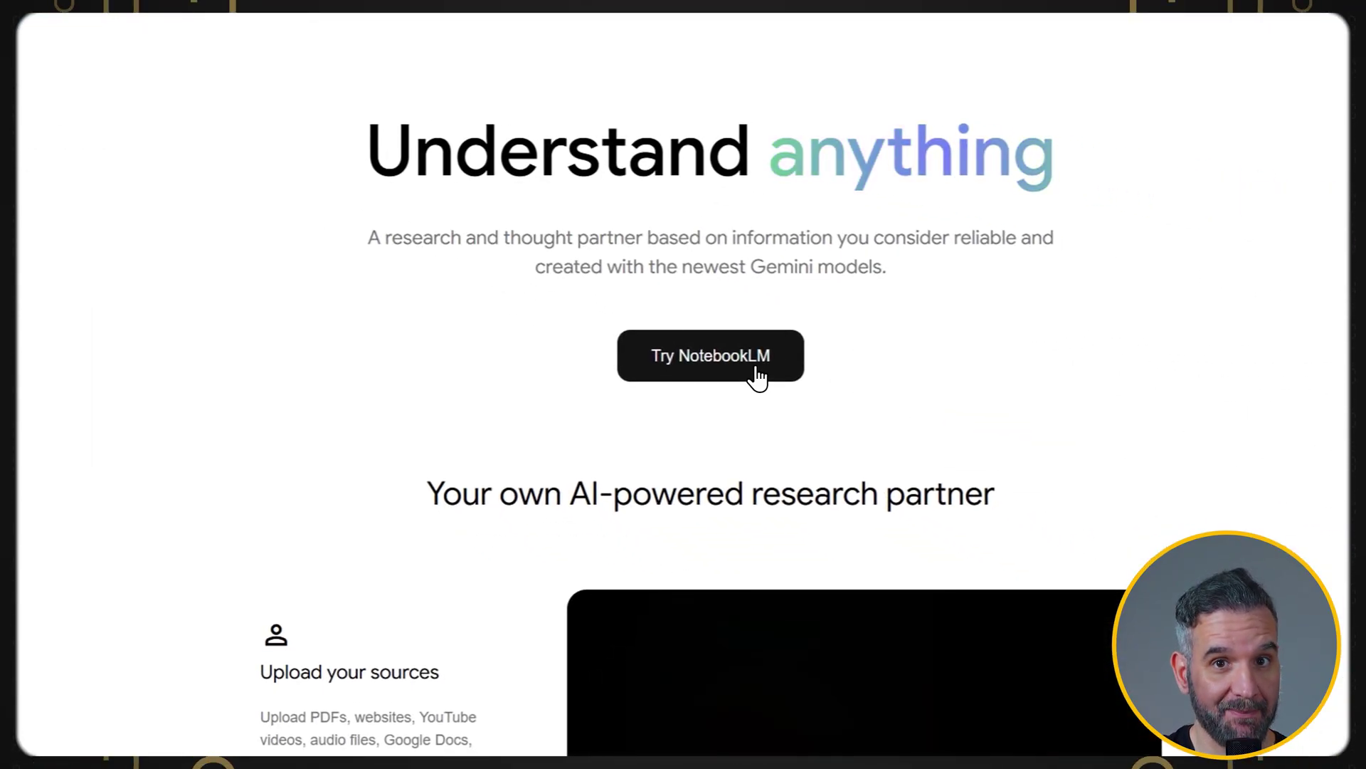
{"action": "left_click", "coordinate": [756, 368]}
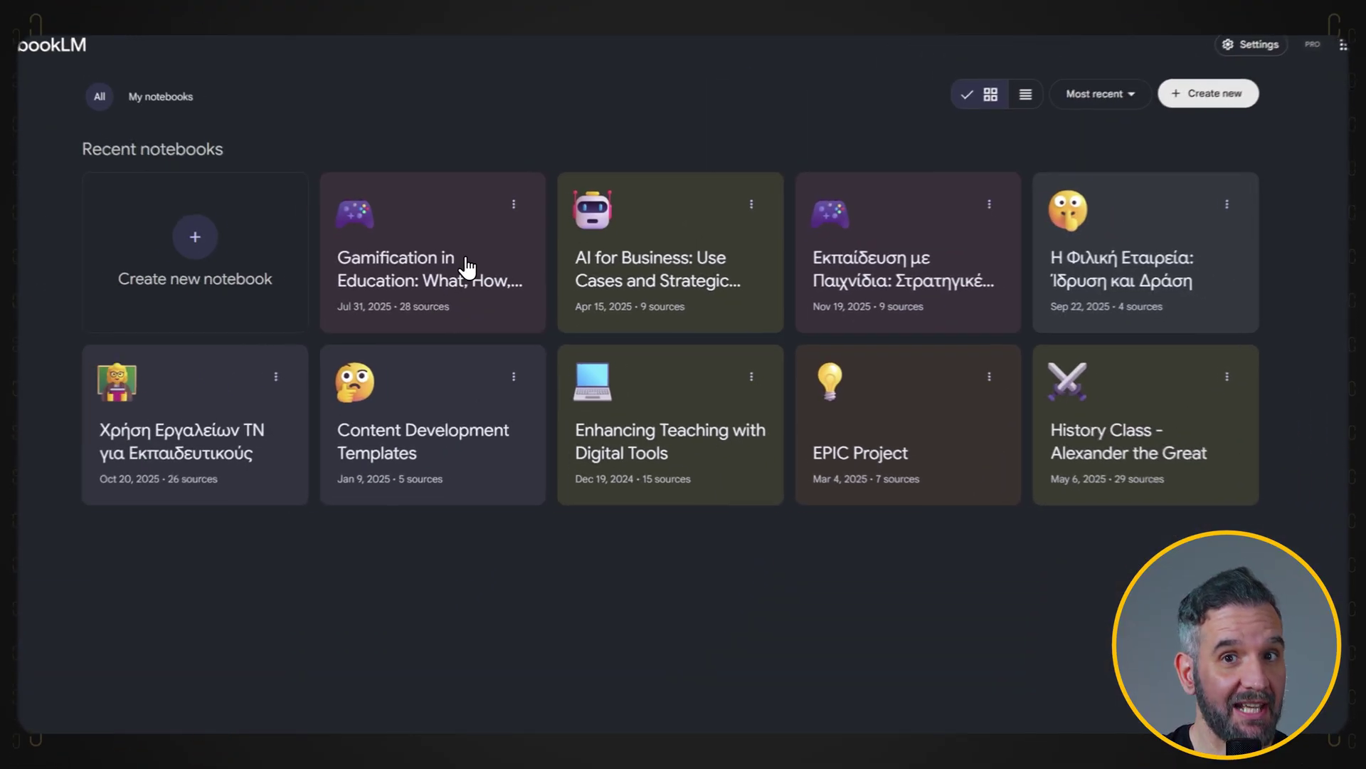
{"action": "left_click", "coordinate": [467, 265]}
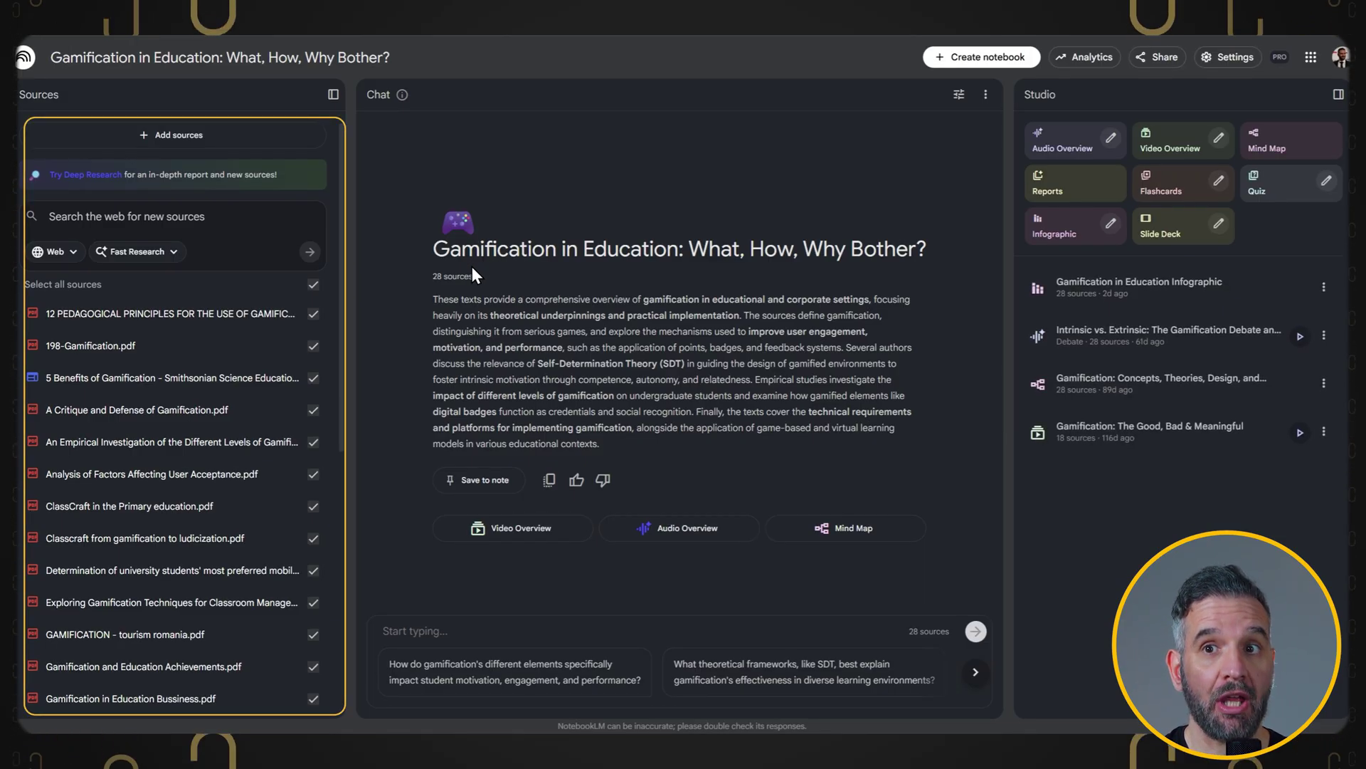
{"action": "mouse_move", "coordinate": [165, 314]}
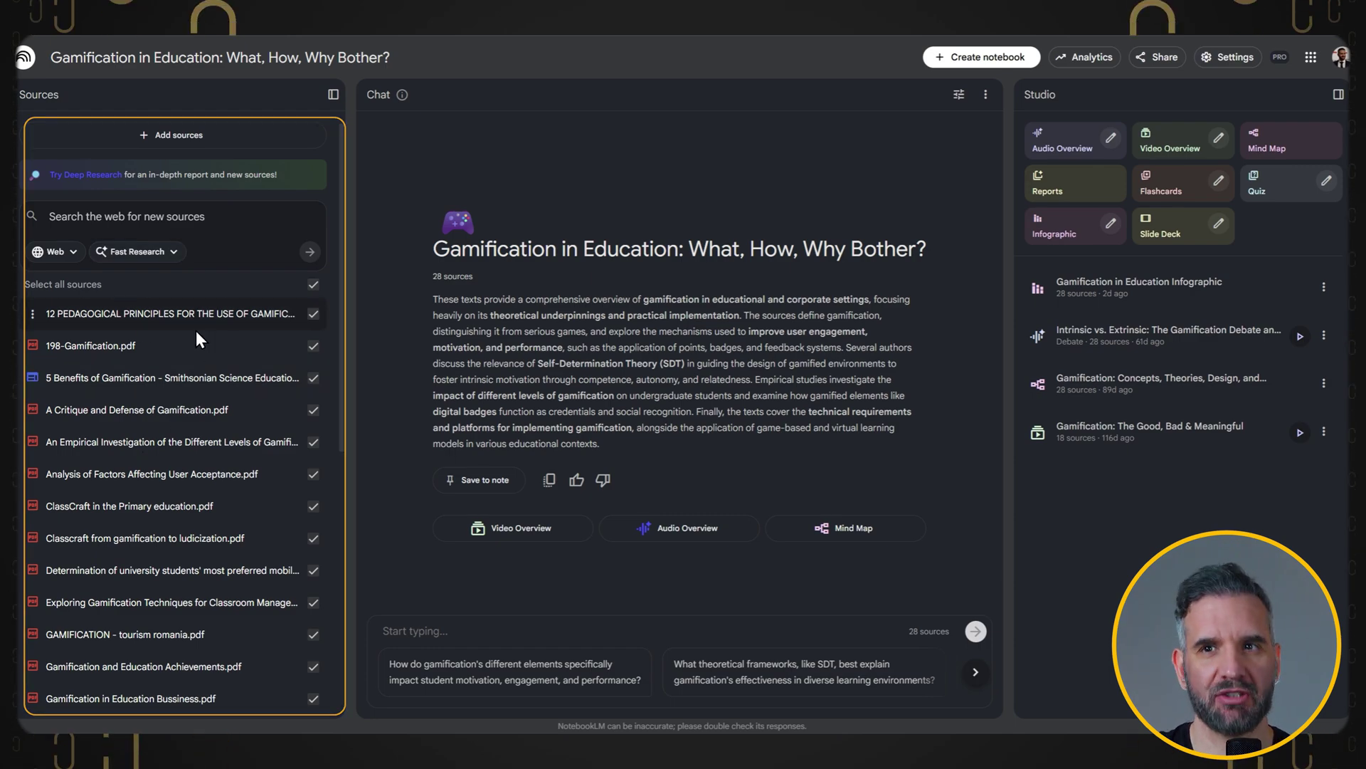
Step: Bring up Customize Slide Deck, showing Detailed Deck, English and Default length
{"action": "left_click", "coordinate": [473, 629]}
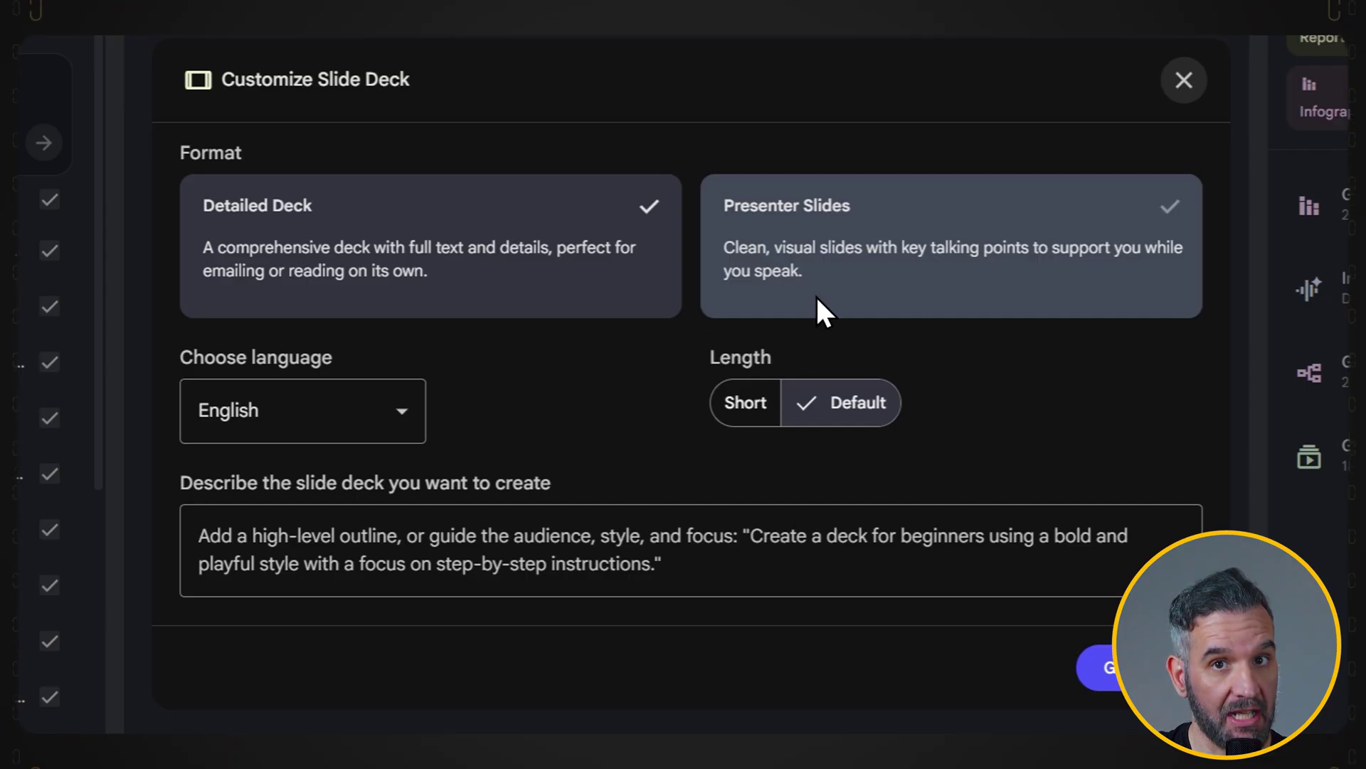
Step: Choose the Presenter Slides format, leaving Default length and English language unchanged
{"action": "left_click", "coordinate": [584, 228]}
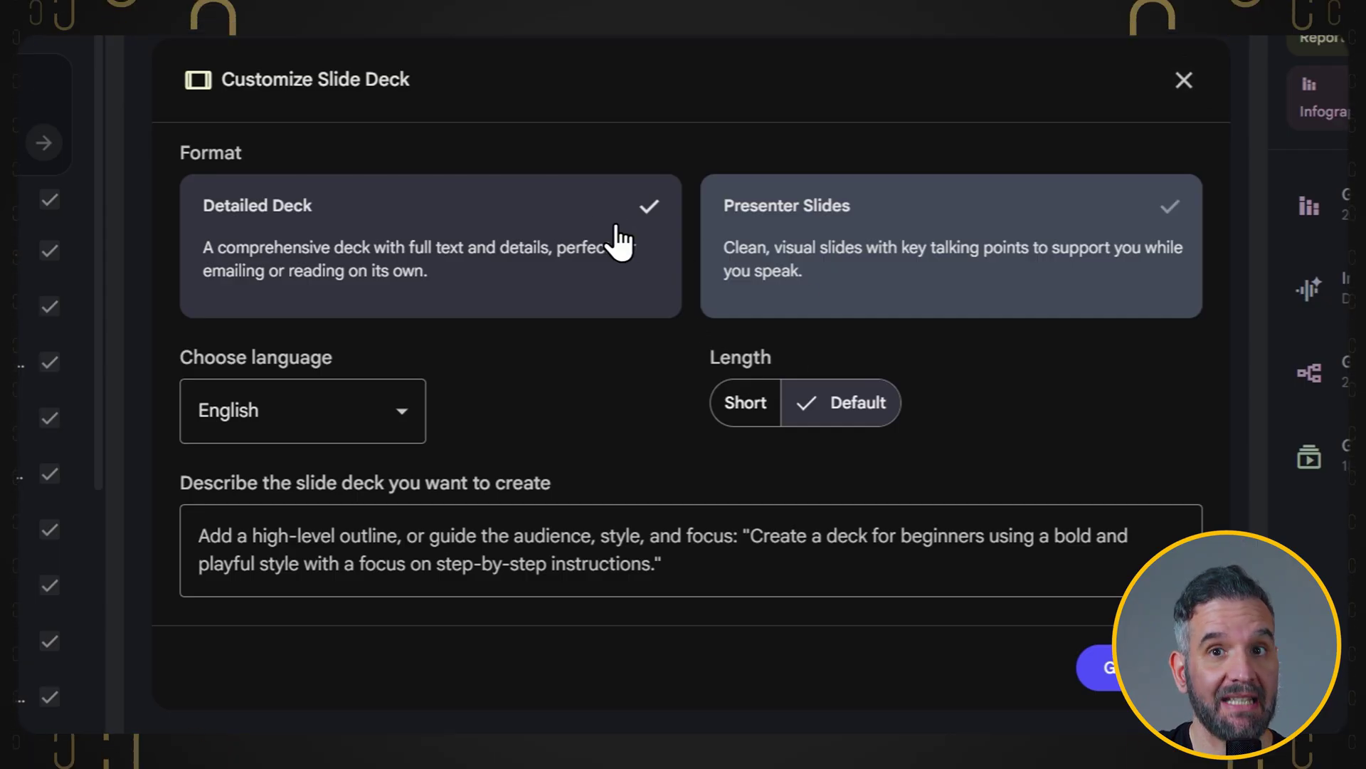
{"action": "left_click", "coordinate": [817, 250]}
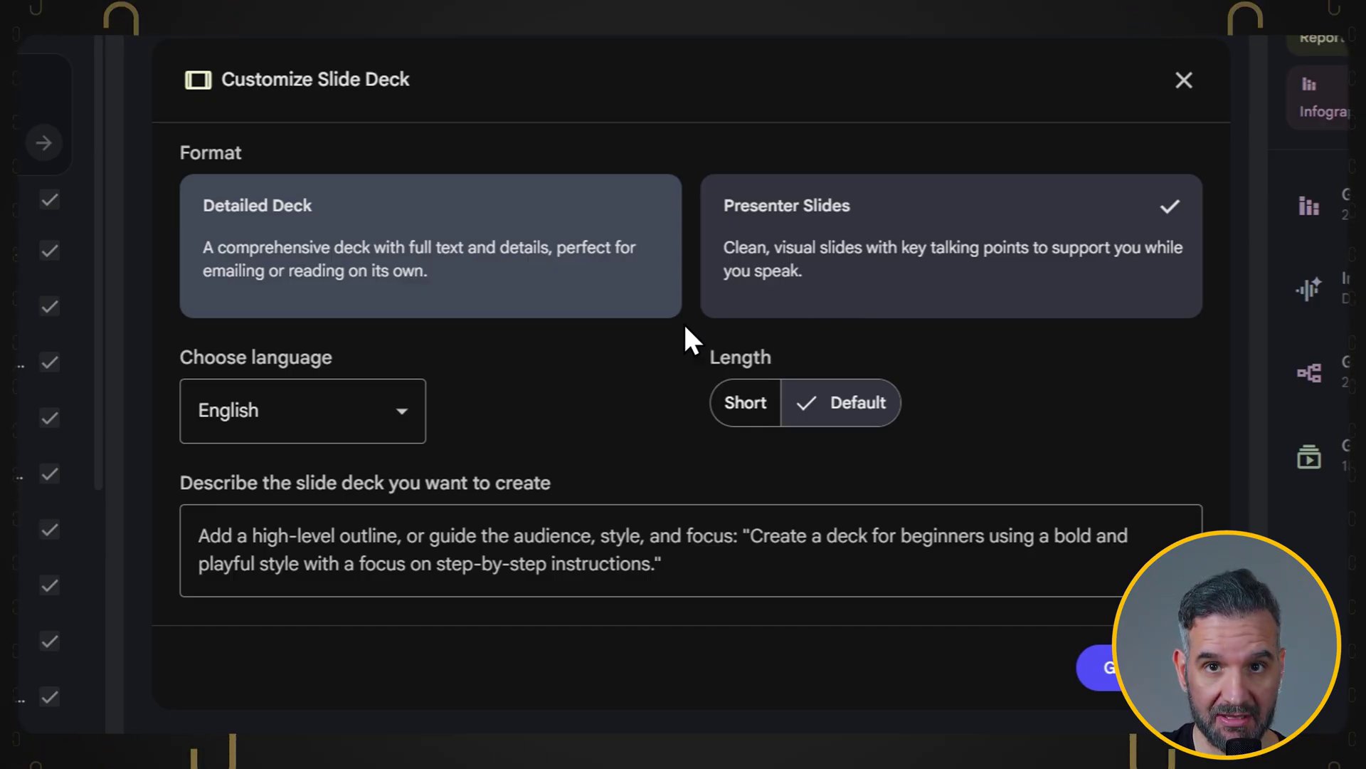
{"action": "left_click", "coordinate": [741, 409]}
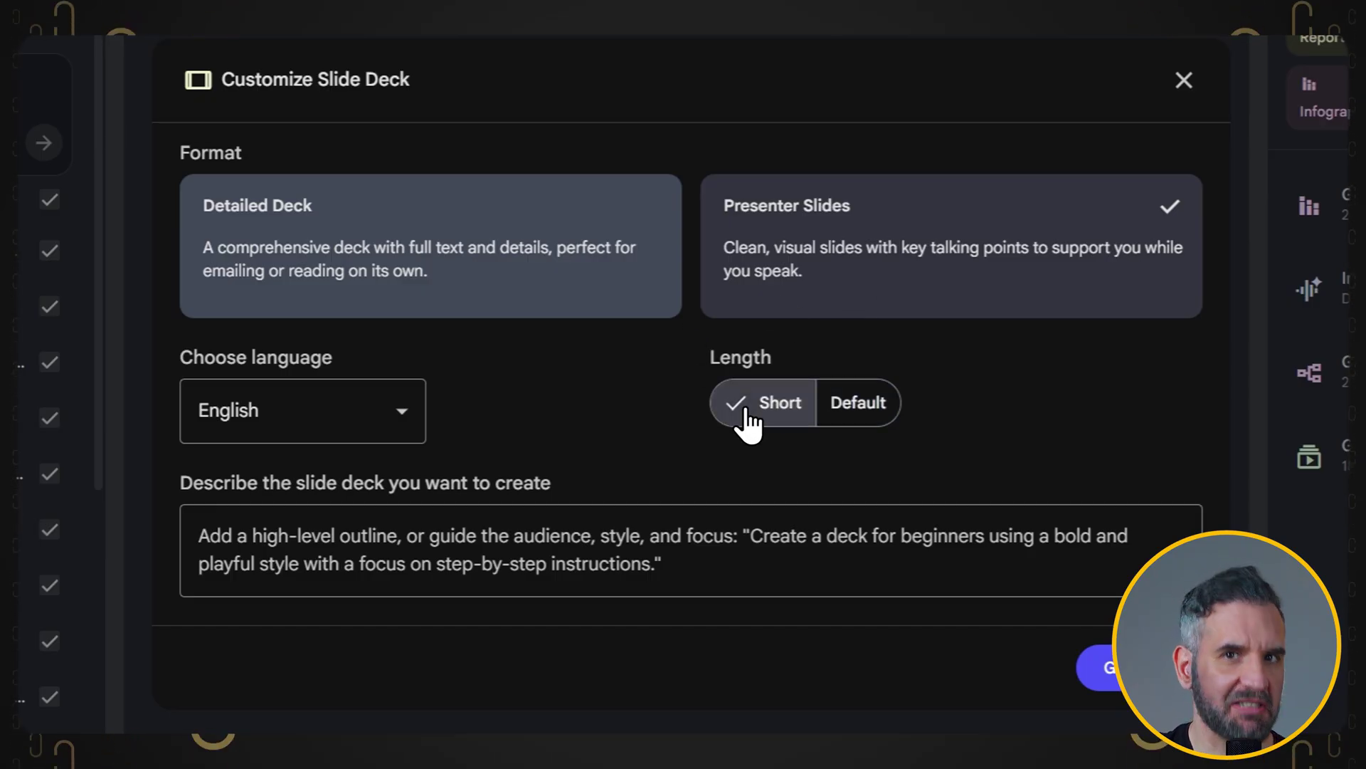
{"action": "left_click", "coordinate": [837, 407]}
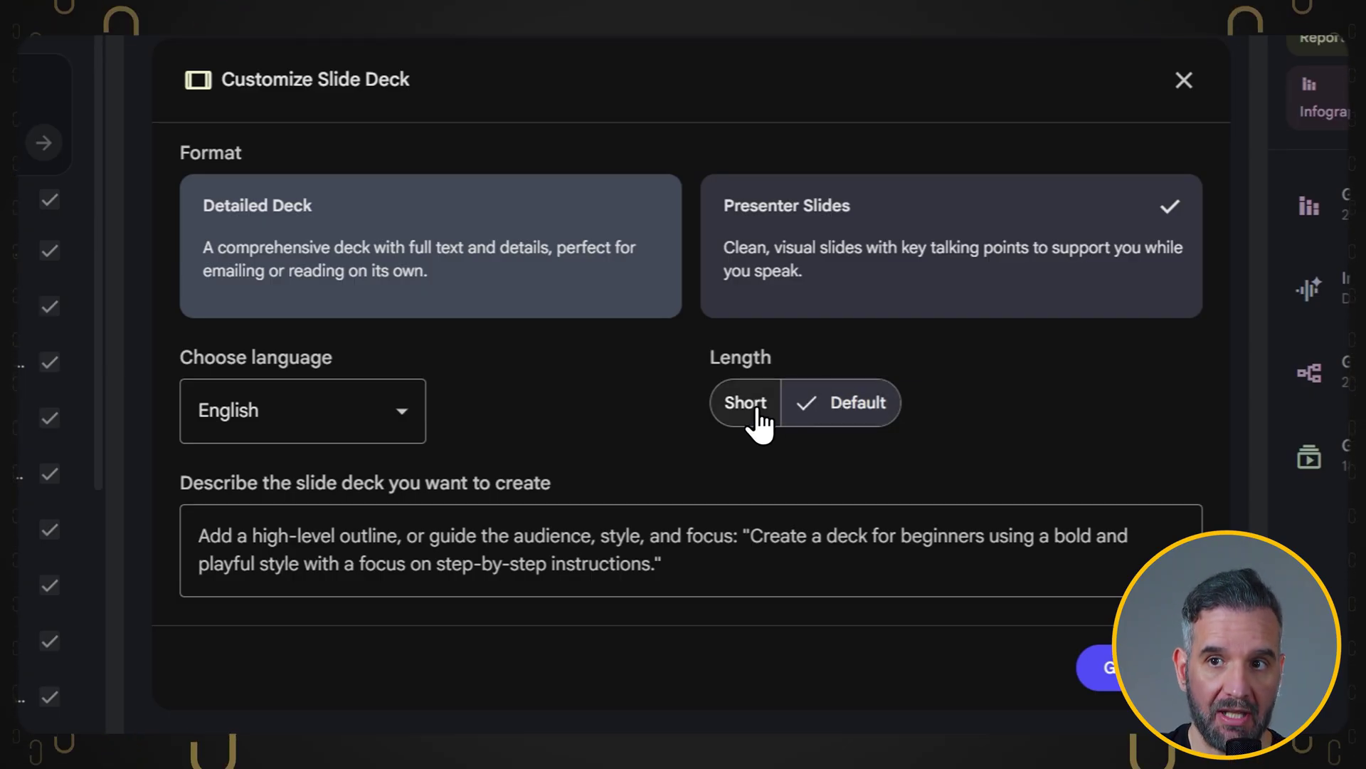
{"action": "left_click", "coordinate": [406, 412]}
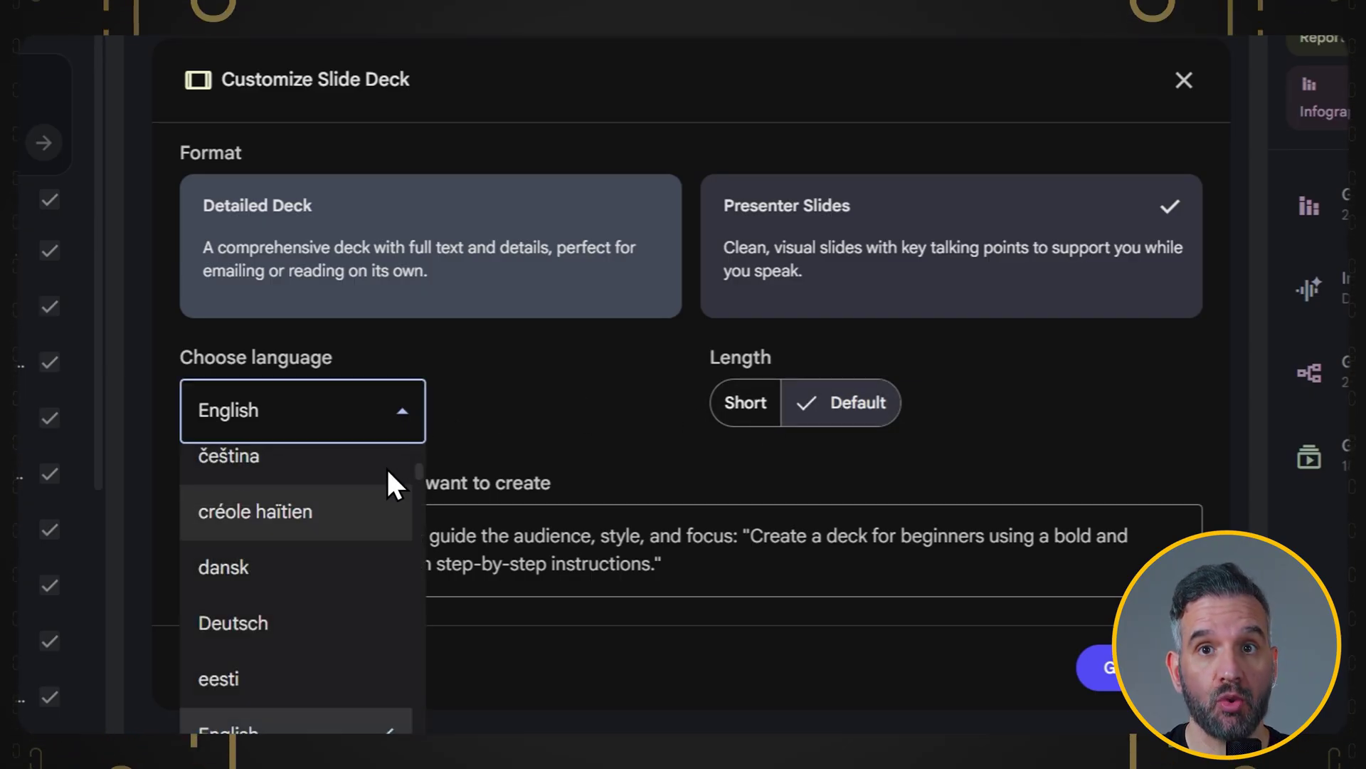
{"action": "scroll", "coordinate": [377, 527], "scroll_direction": "down", "scroll_amount": 3}
{"action": "scroll", "coordinate": [378, 555], "scroll_direction": "down", "scroll_amount": 3}
{"action": "scroll", "coordinate": [366, 583], "scroll_direction": "down", "scroll_amount": 2}
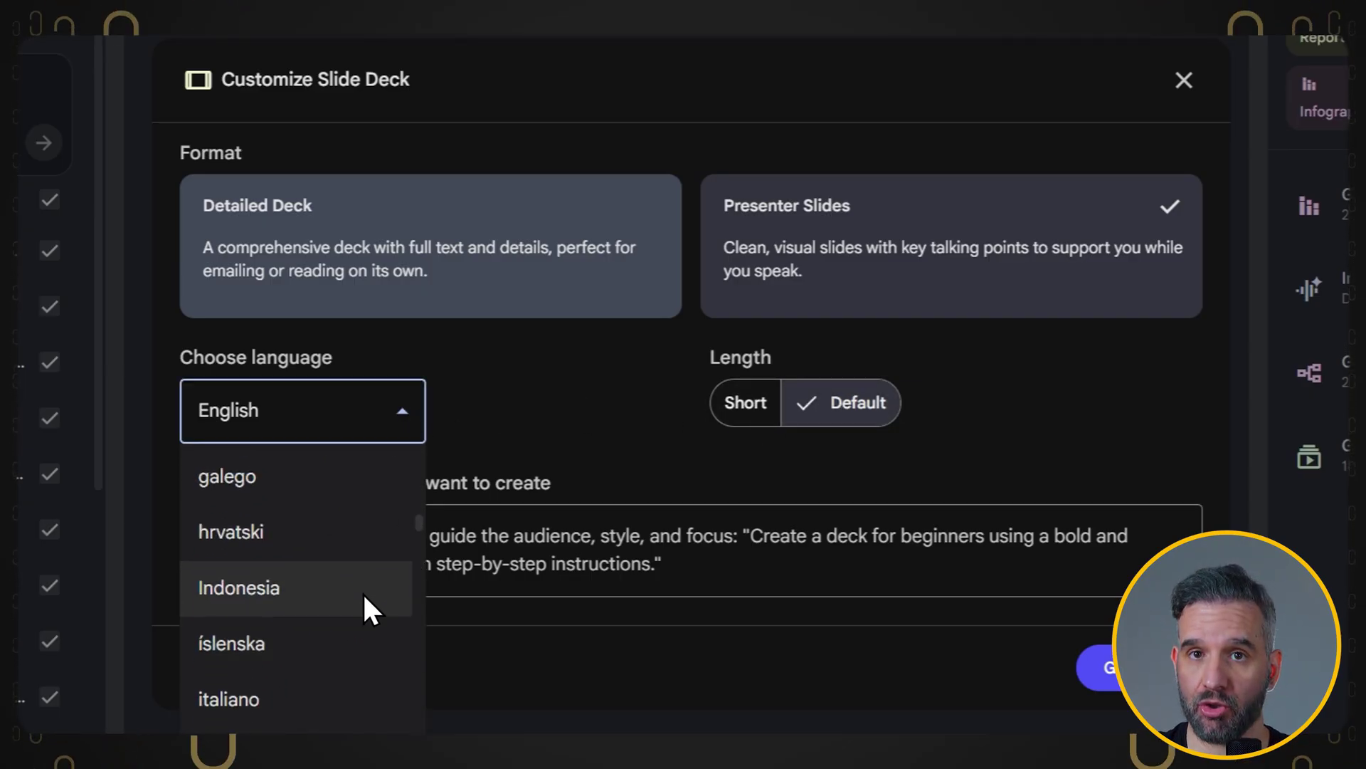
{"action": "scroll", "coordinate": [367, 590], "scroll_direction": "up", "scroll_amount": 5}
{"action": "left_click", "coordinate": [367, 594]}
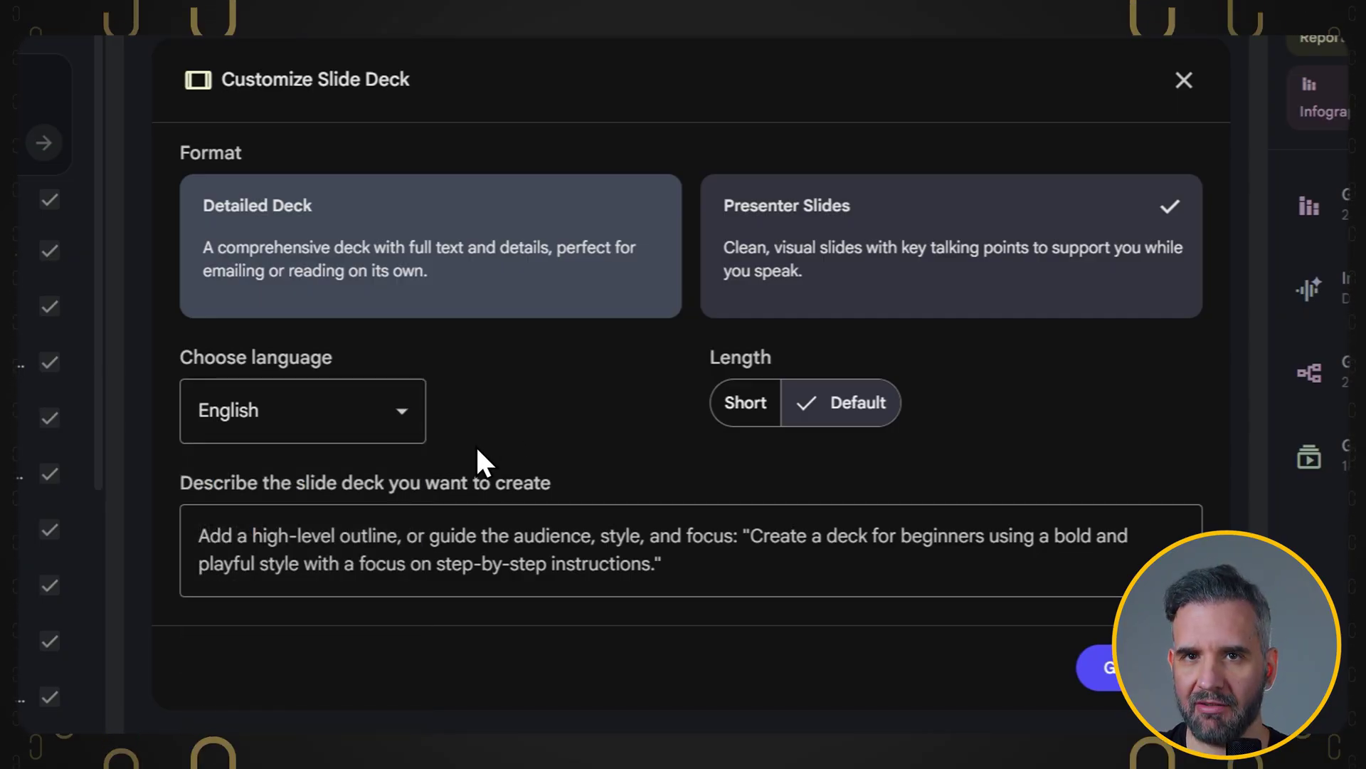
Step: Generate a playful, colorful deck for teachers on gamification's benefits and challenges
{"action": "left_click", "coordinate": [460, 506]}
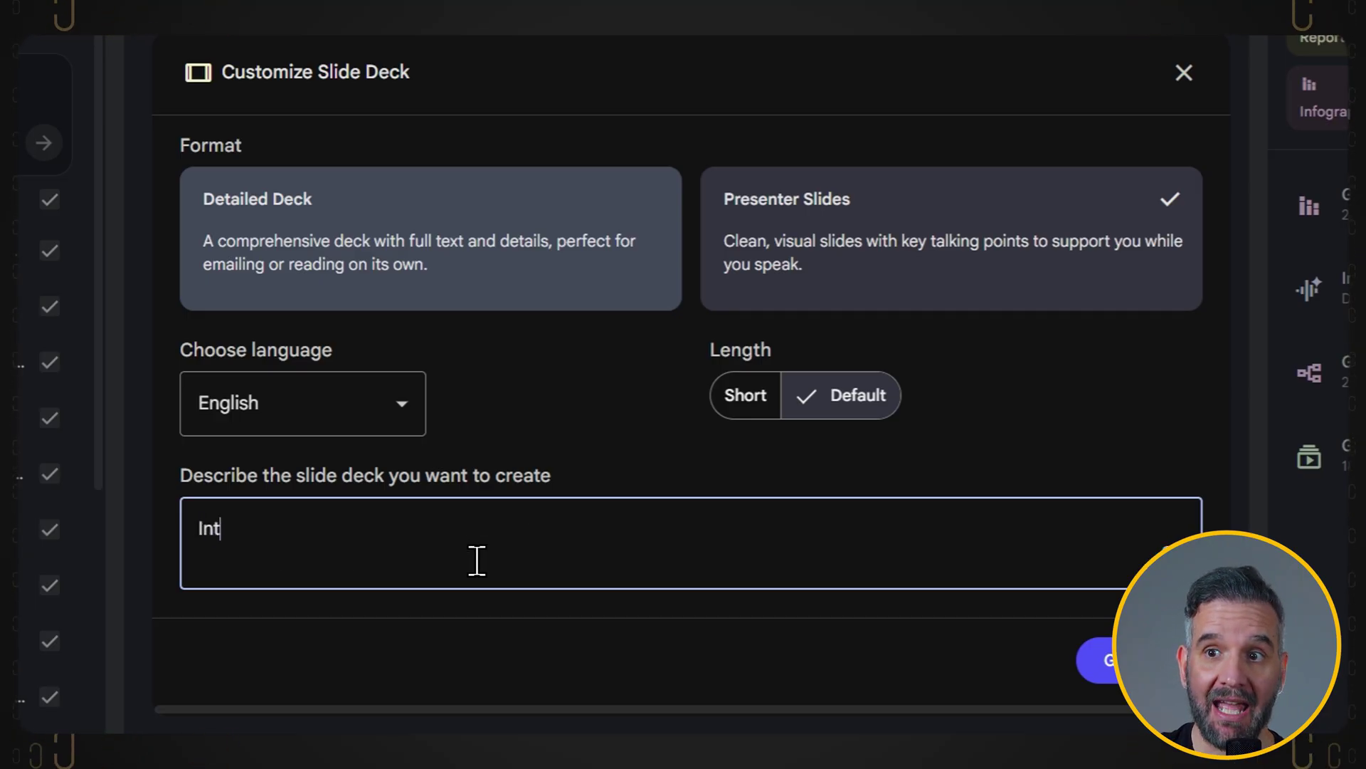
{"action": "type", "text": "to "}
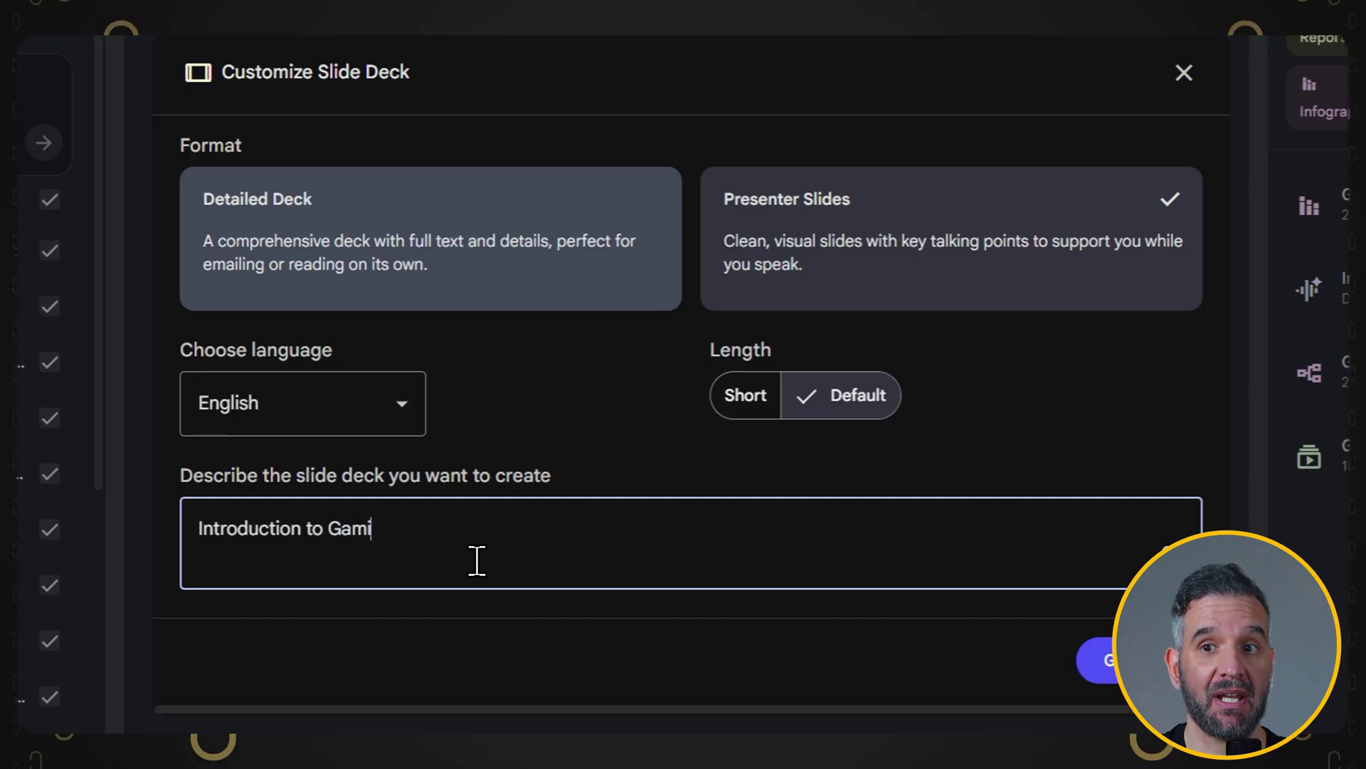
{"action": "type", "text": " in Eed"}
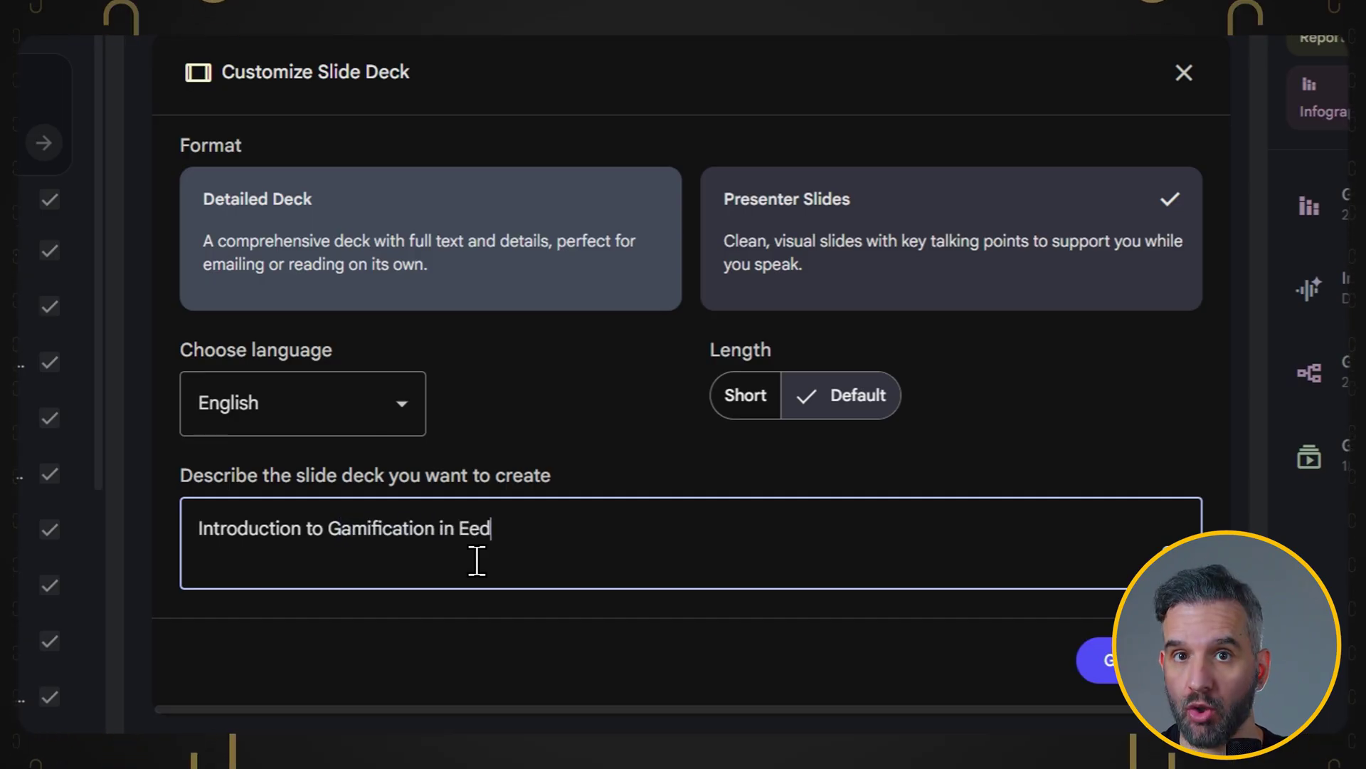
{"action": "type", "text": ","}
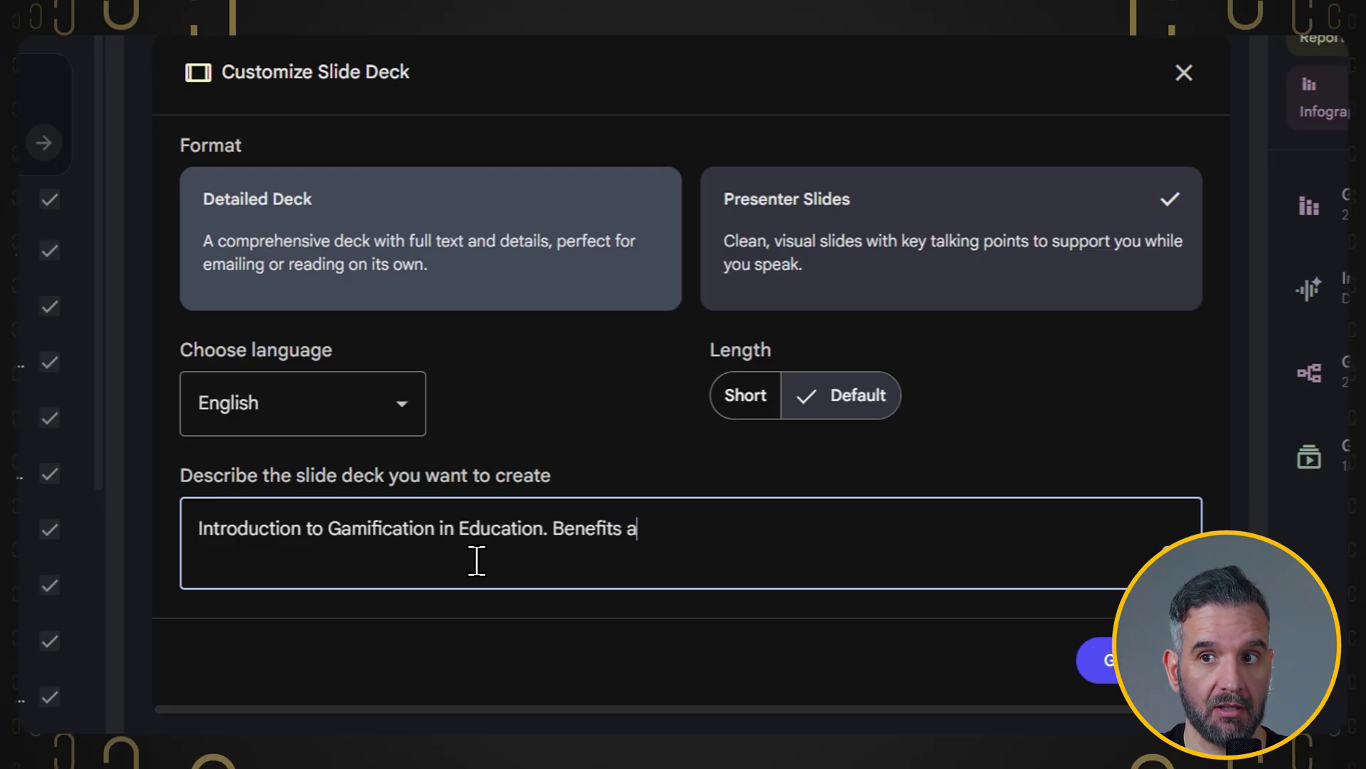
{"action": "type", "text": "nd Challenges. A"}
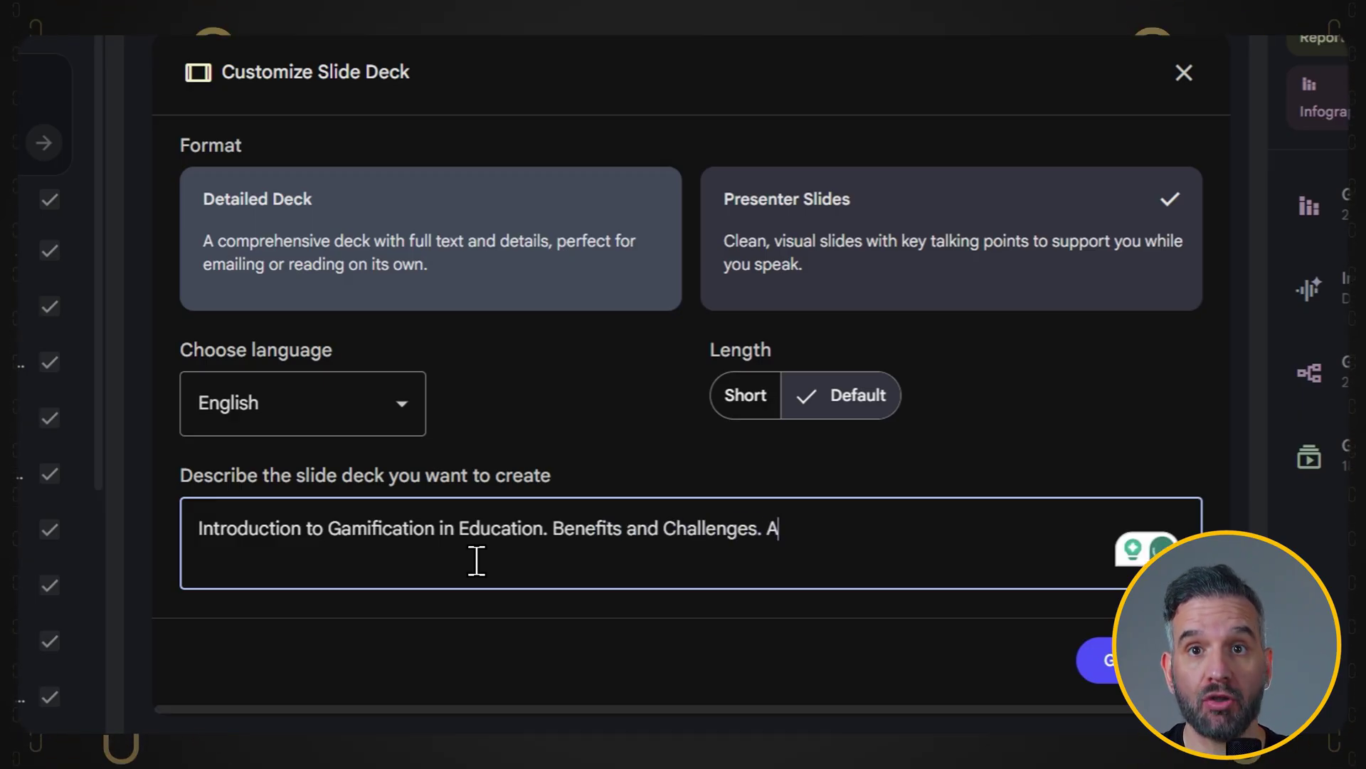
{"action": "type", "text": "udience: Teachers"}
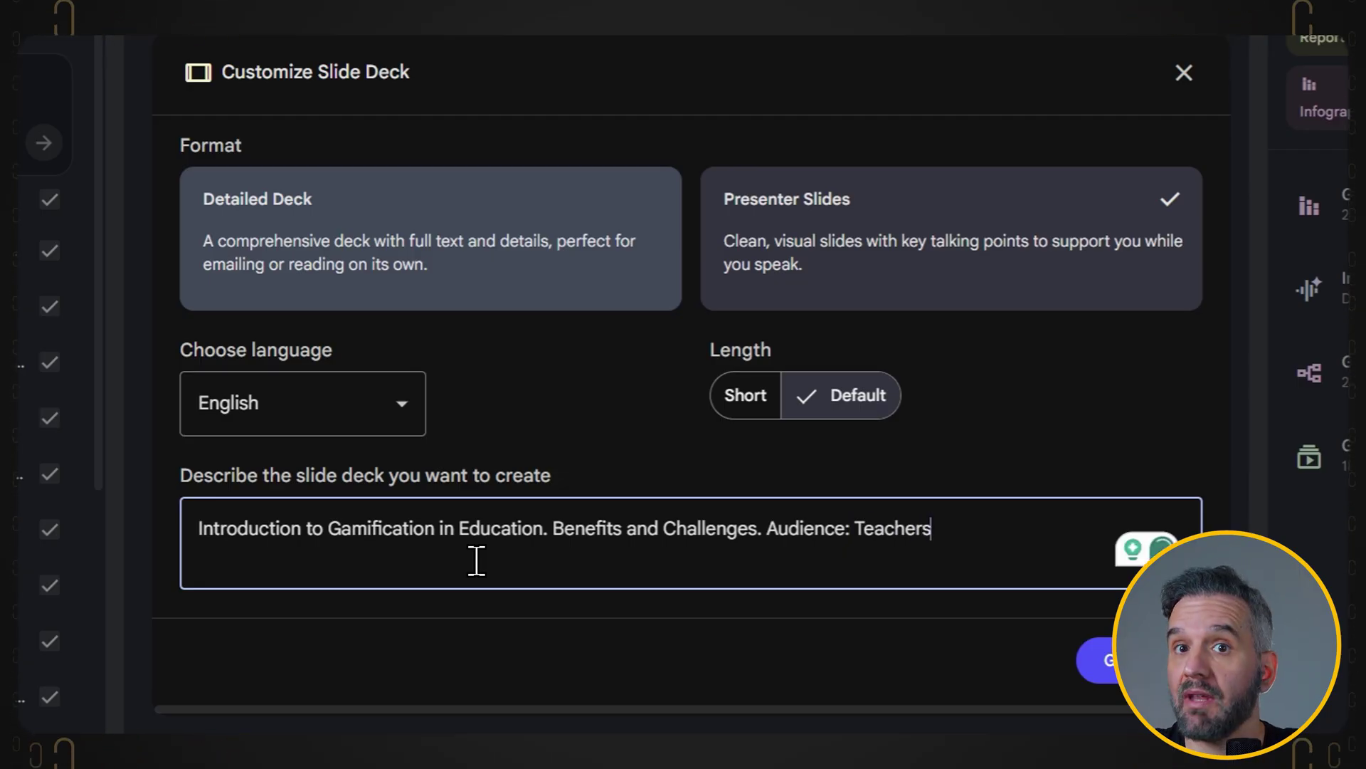
{"action": "type", "text": ". Style:"}
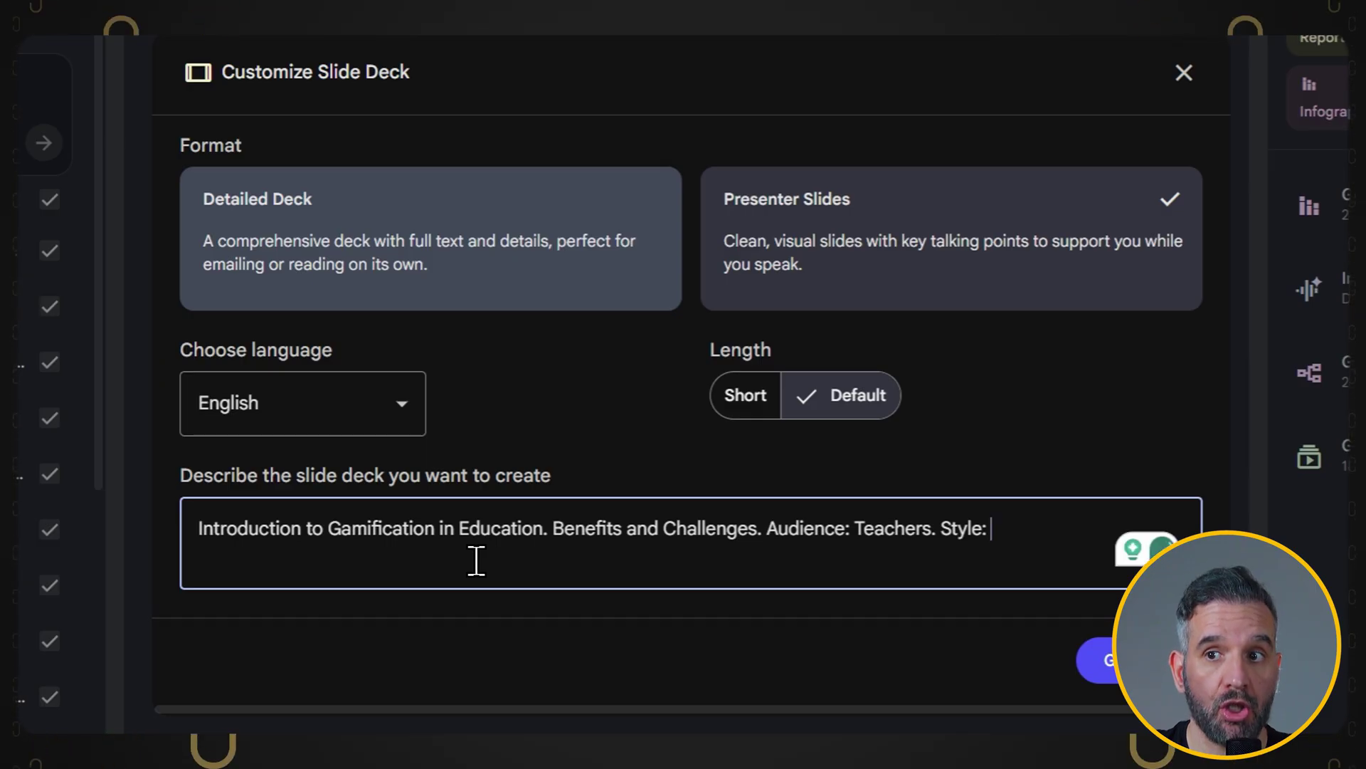
{"action": "key", "text": "BackSpace"}
{"action": "key", "text": "BackSpace"}
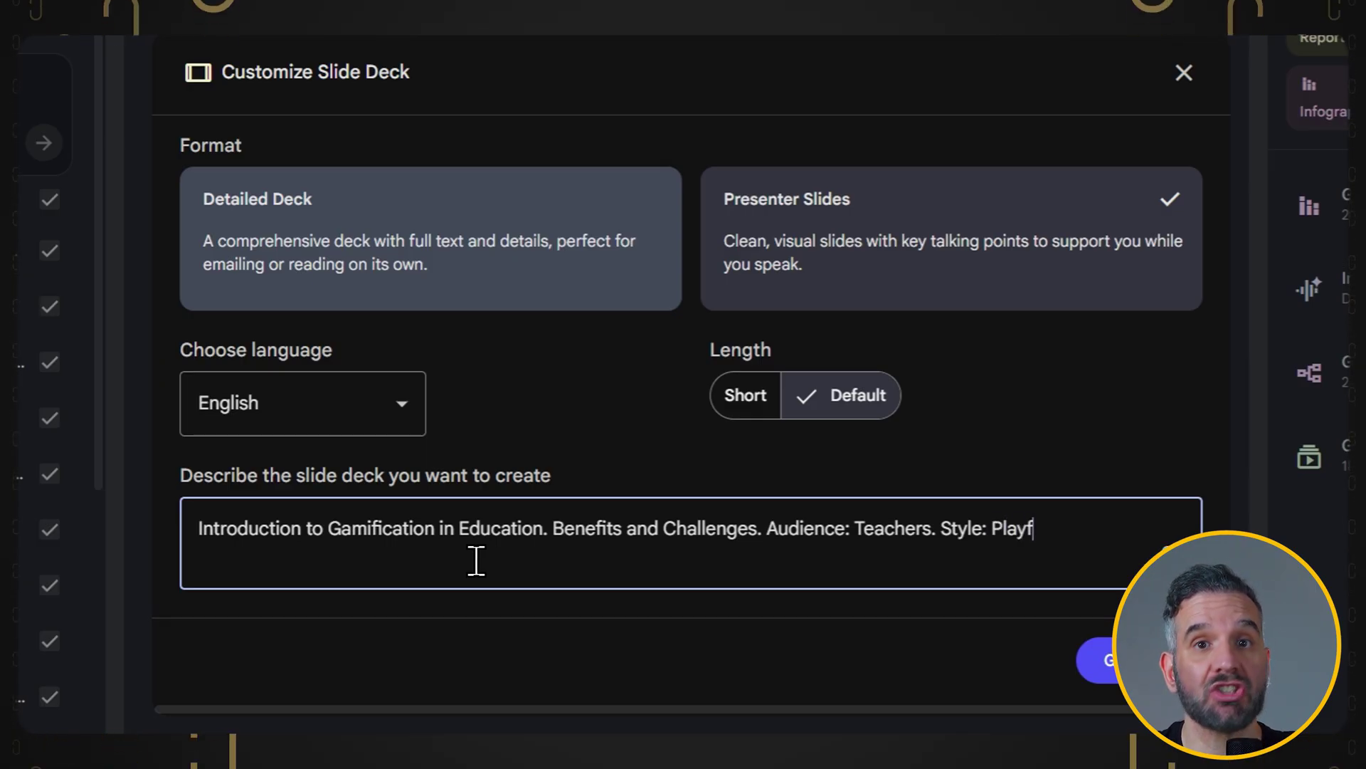
{"action": "type", "text": "ul and colorful."}
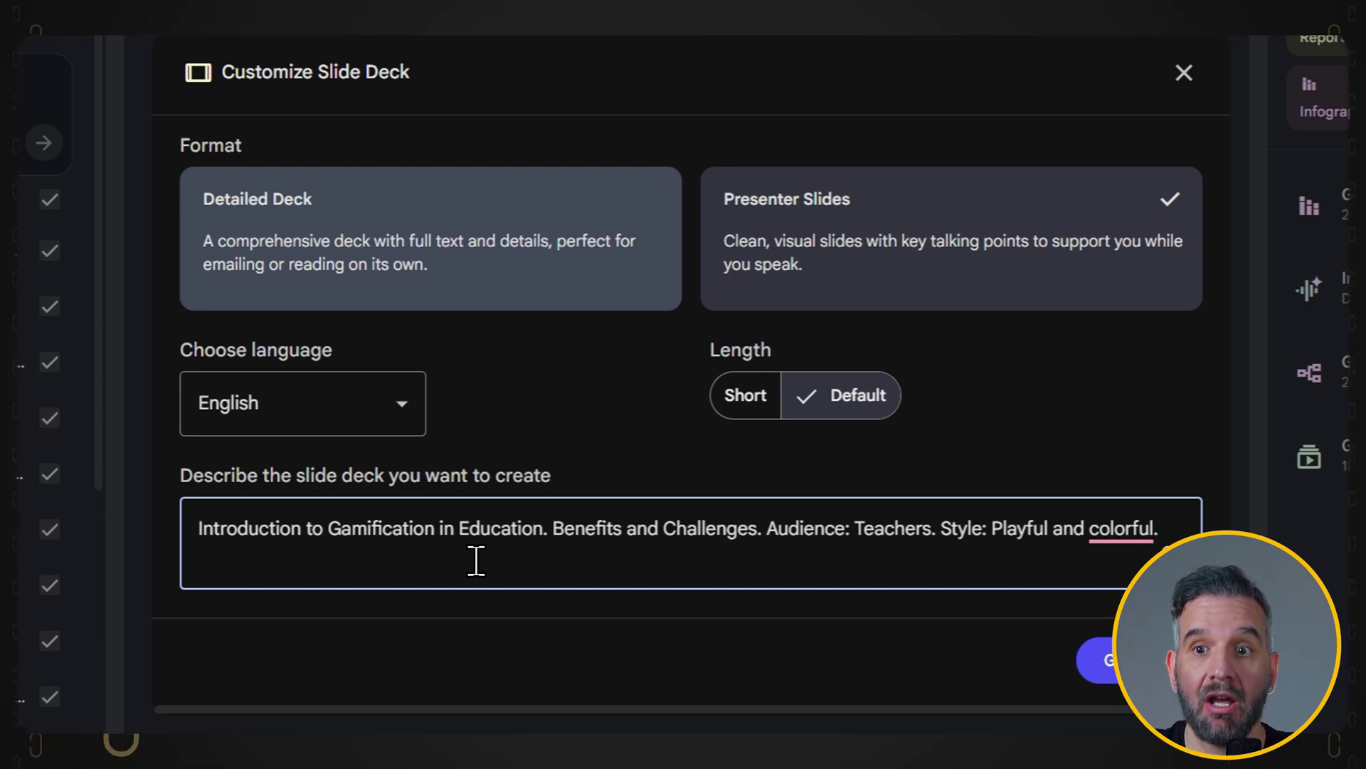
{"action": "type", "text": "Palette:"}
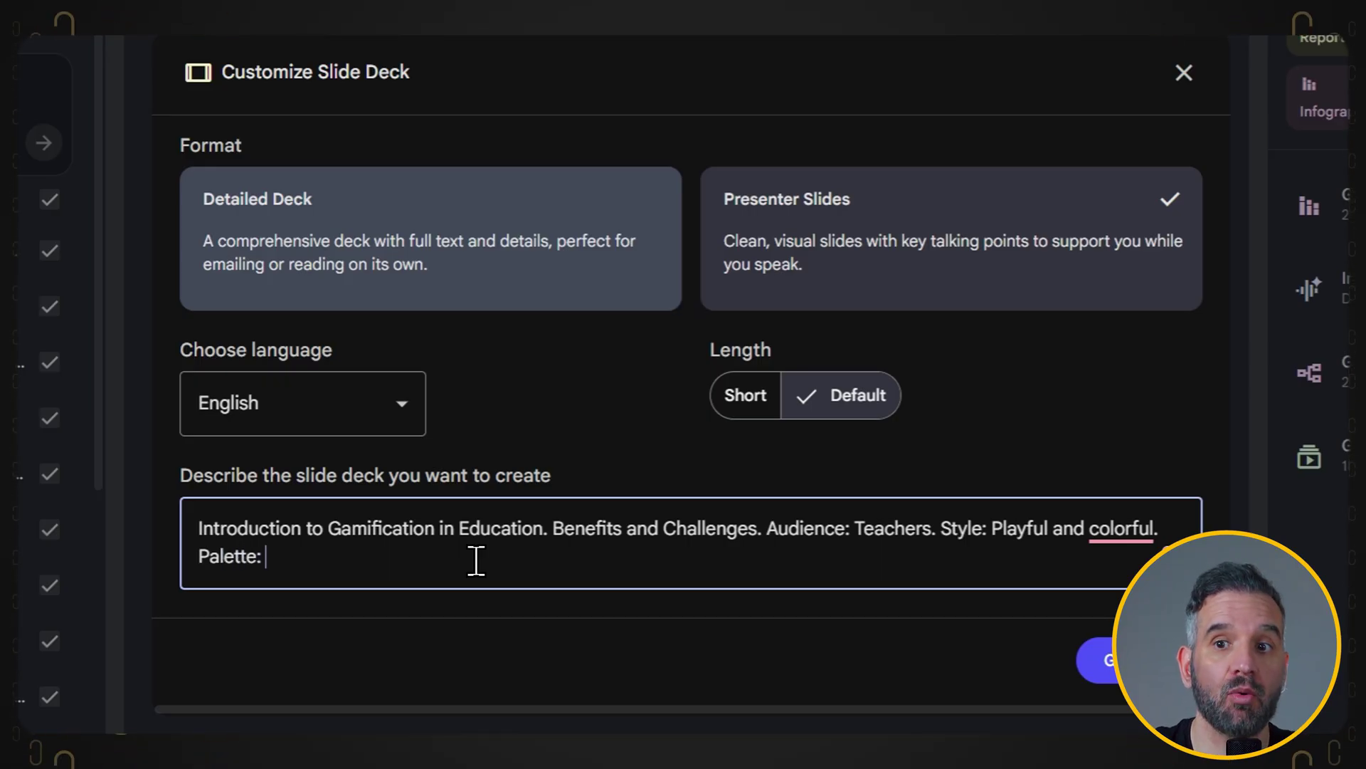
{"action": "key", "text": "BackSpace"}
{"action": "key", "text": "BackSpace"}
{"action": "key", "text": "BackSpace"}
{"action": "key", "text": "BackSpace"}
{"action": "key", "text": "BackSpace"}
{"action": "key", "text": "BackSpace"}
{"action": "key", "text": "BackSpace"}
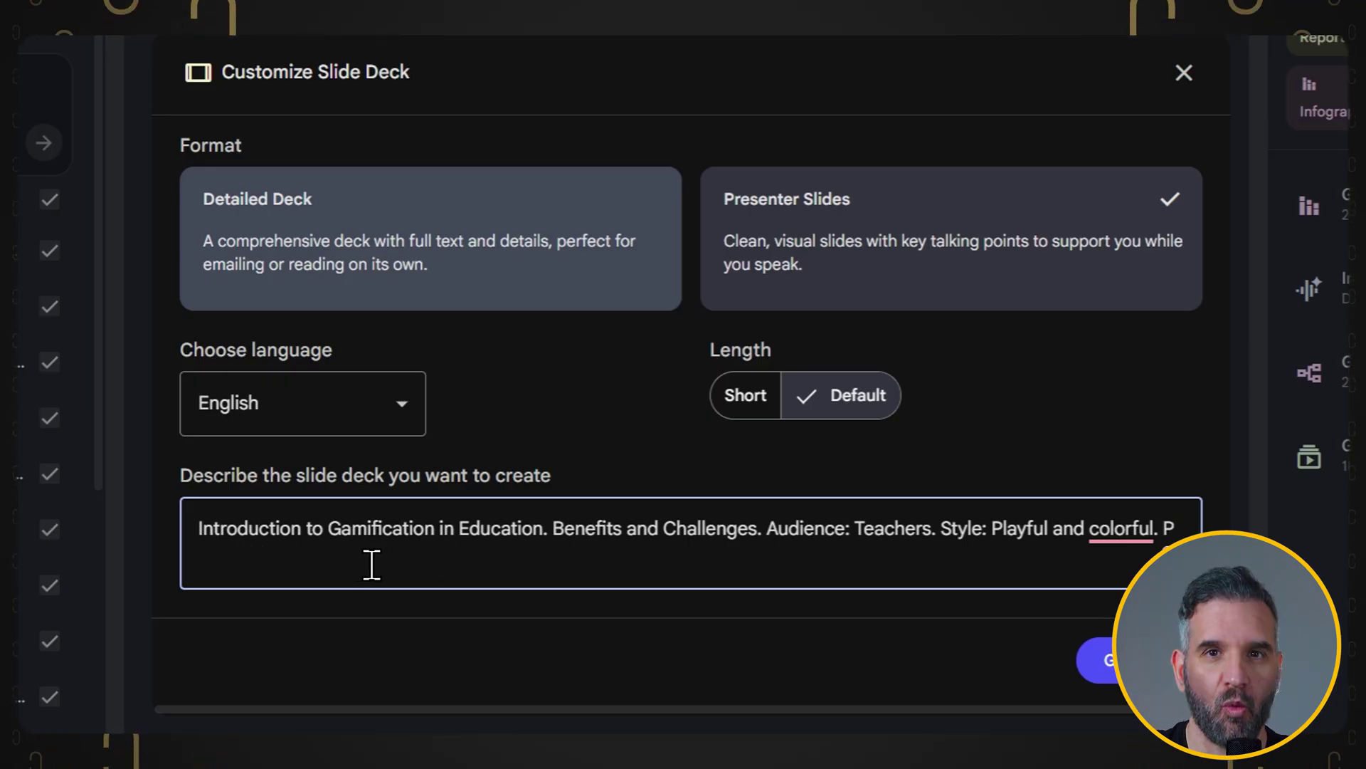
{"action": "key", "text": "BackSpace"}
{"action": "key", "text": "BackSpace"}
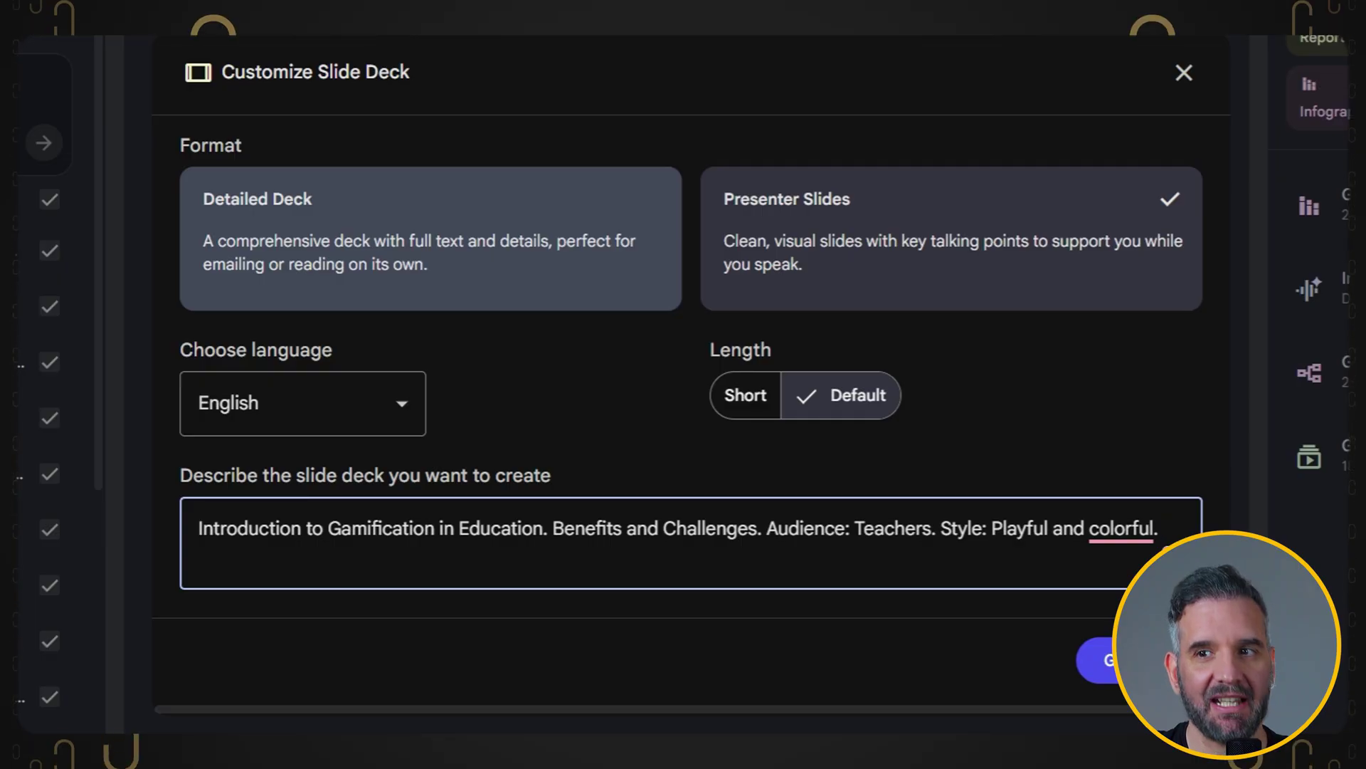
{"action": "left_click", "coordinate": [1137, 676]}
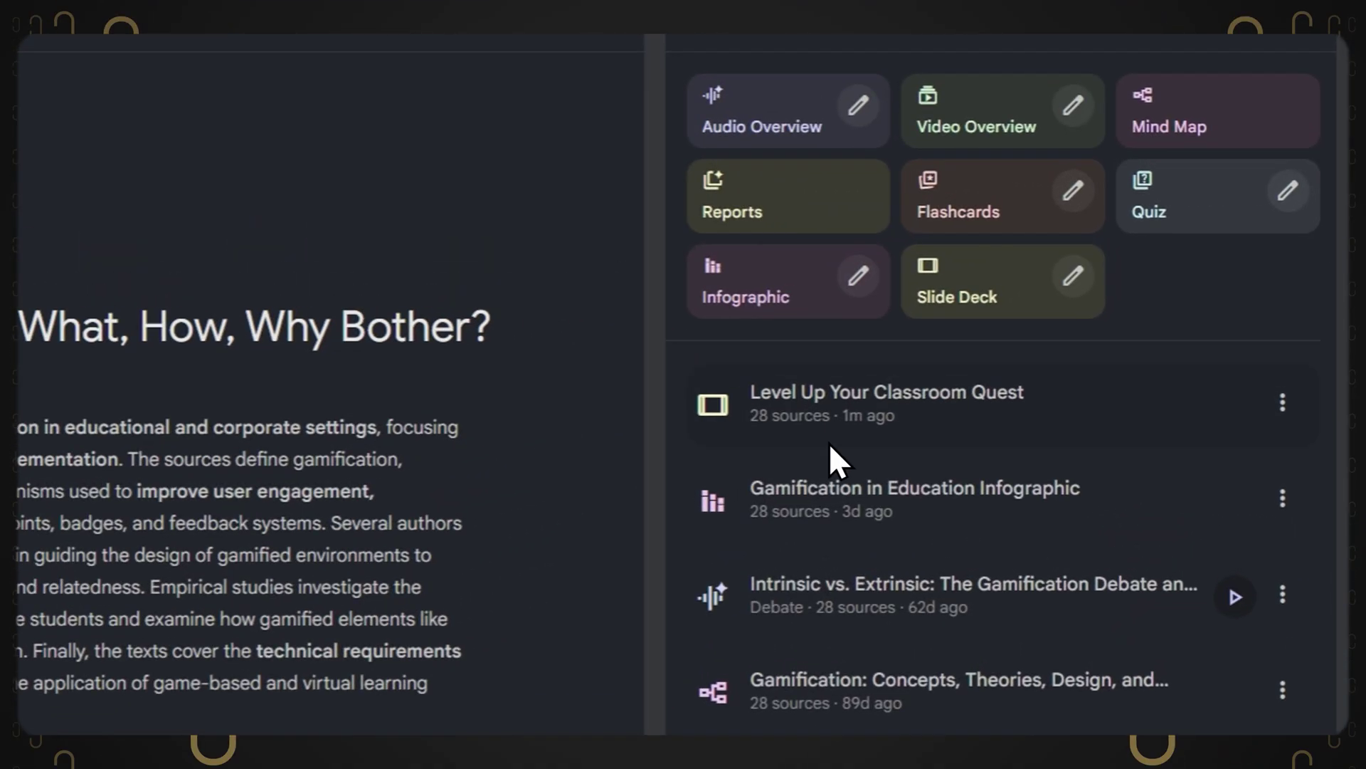
Step: Download the Level Up Your Classroom Quest deck and open the 15-page PDF
{"action": "left_click", "coordinate": [857, 427]}
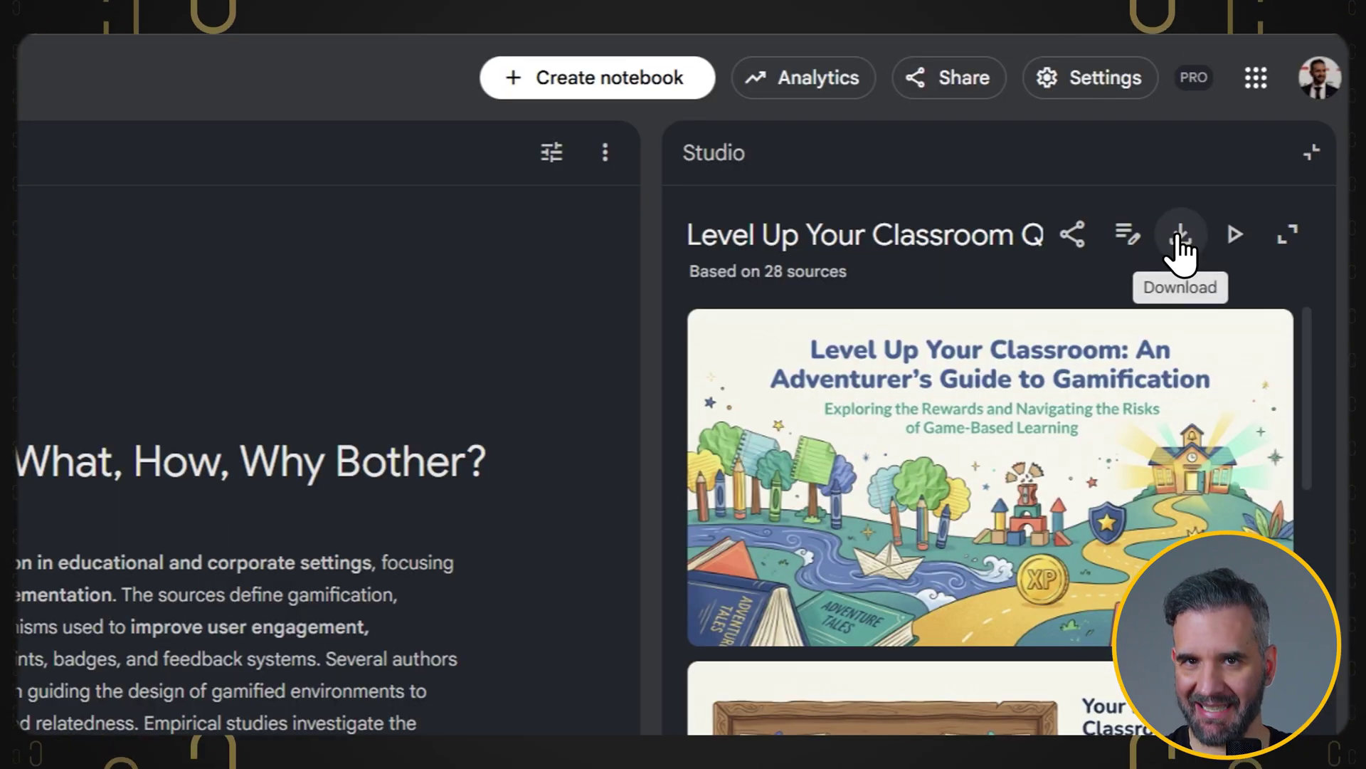
{"action": "left_click", "coordinate": [1178, 238]}
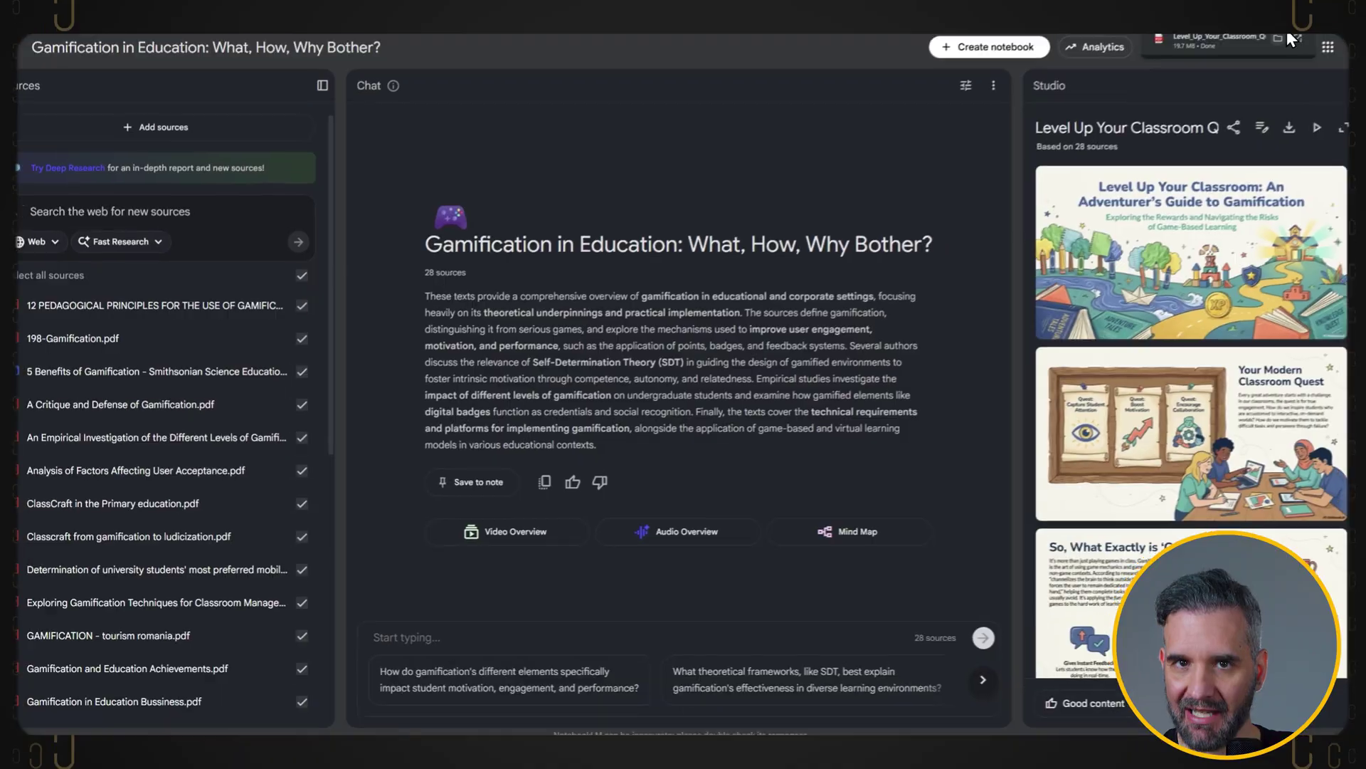
{"action": "left_click", "coordinate": [1288, 34]}
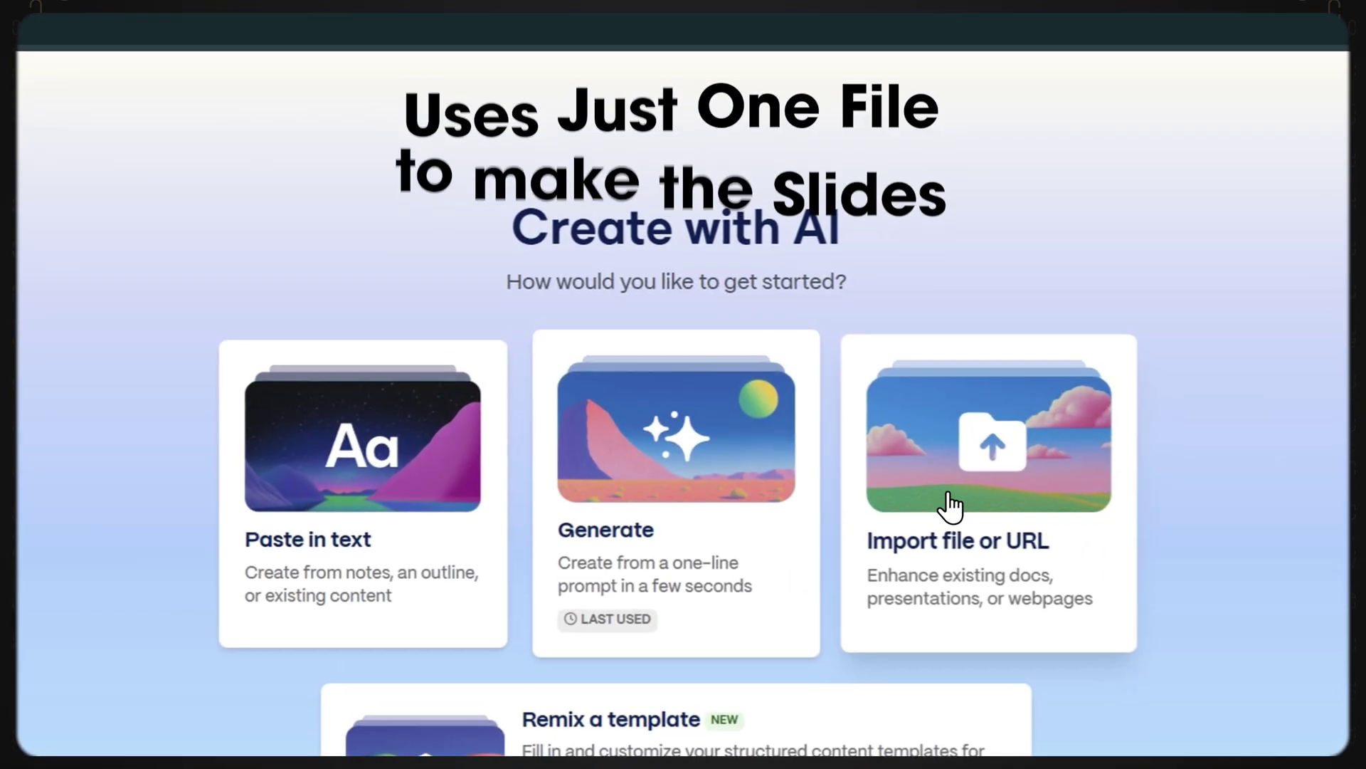
Step: Choose Gamma's Import file or URL option and open the file browser for uploading
{"action": "left_click", "coordinate": [951, 506]}
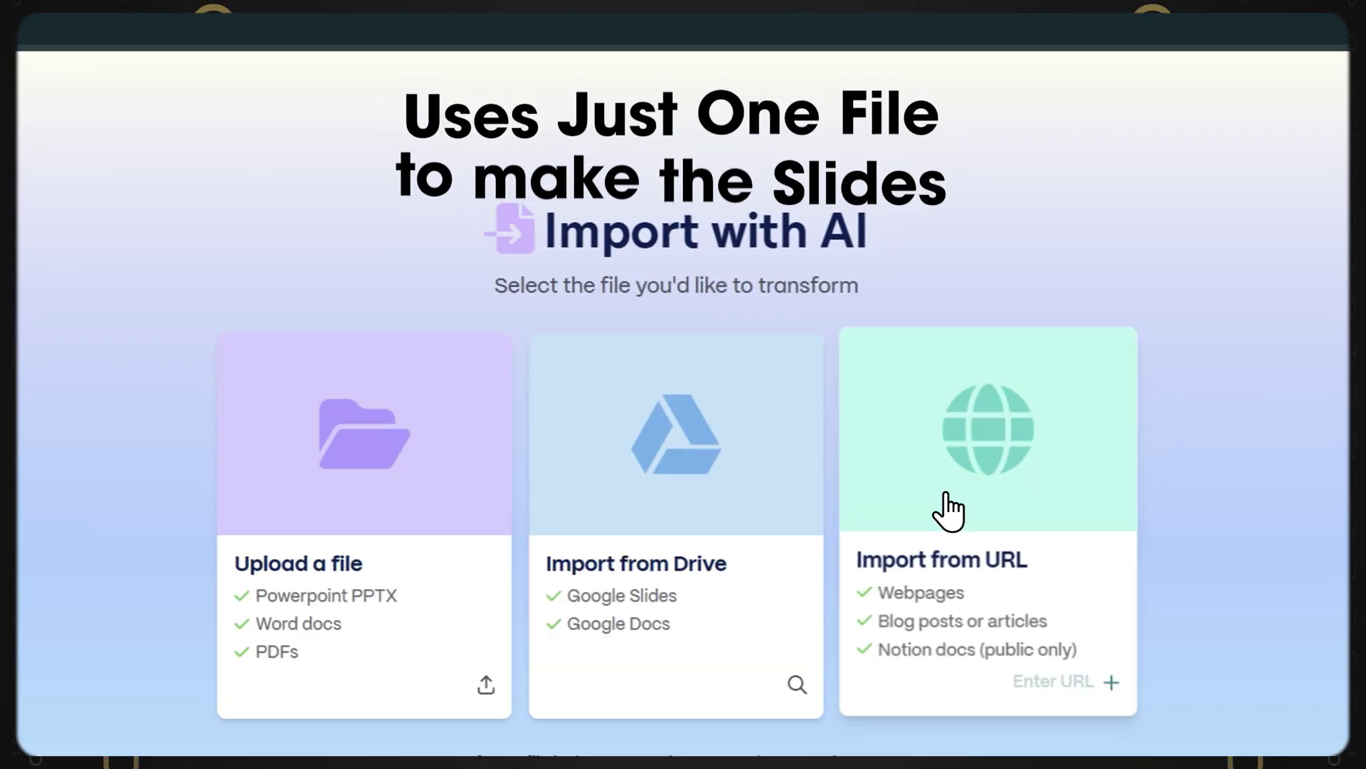
{"action": "left_click", "coordinate": [378, 525]}
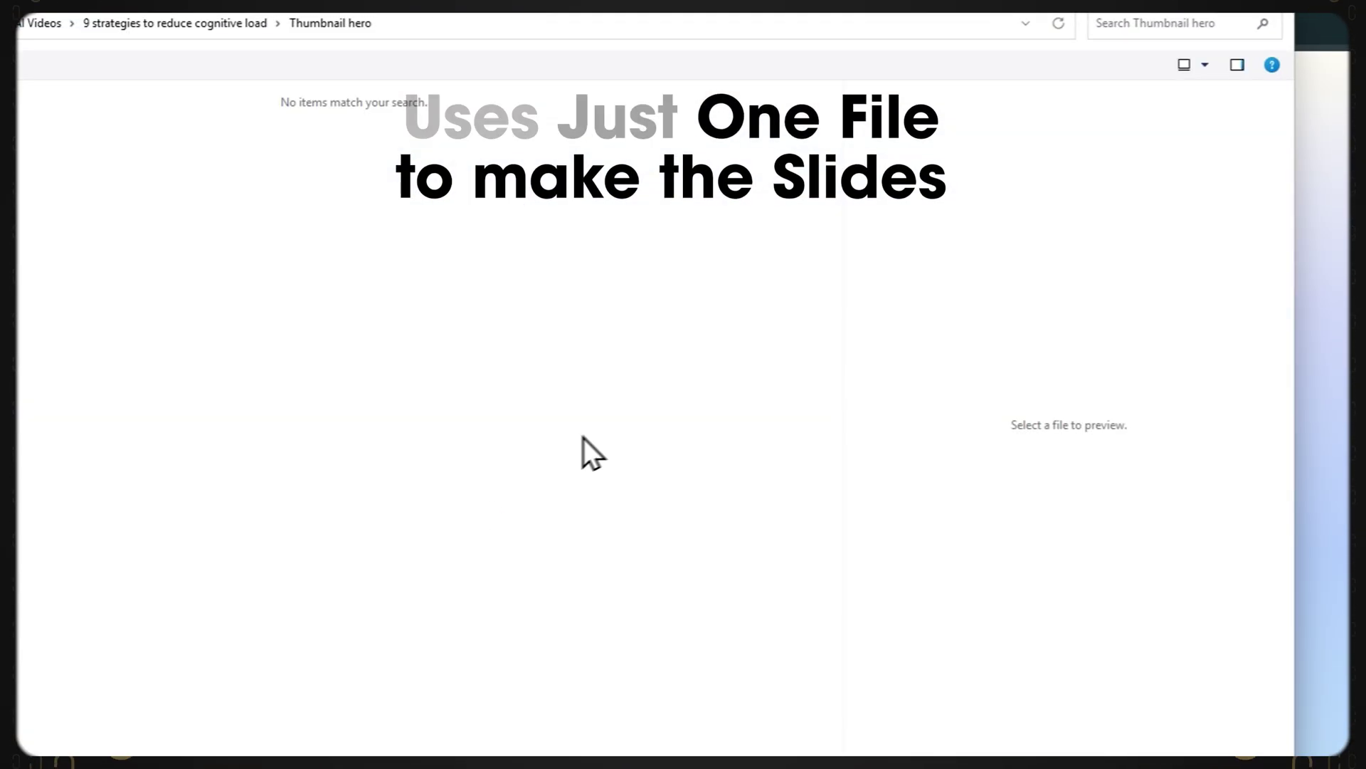